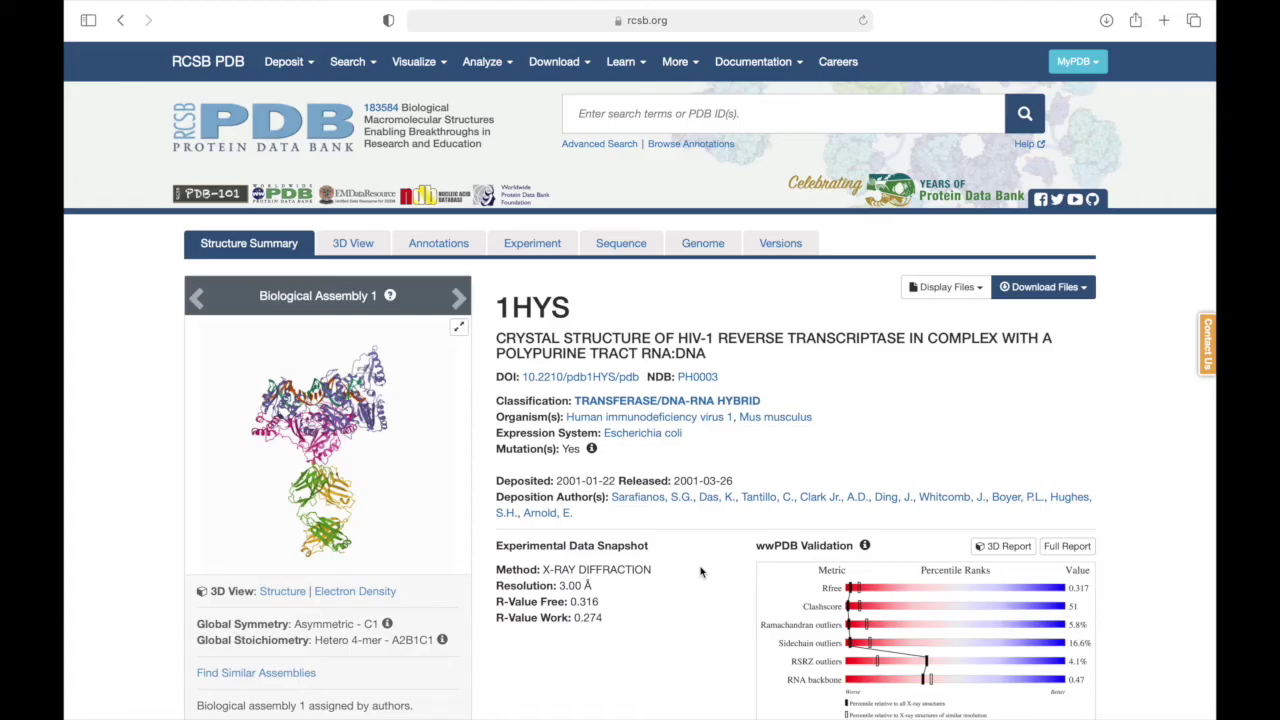
- Scroll to the 1HYS Macromolecules section and show its Nucleic Acids / Hybrid entities
scroll(700, 571, "down", 5)
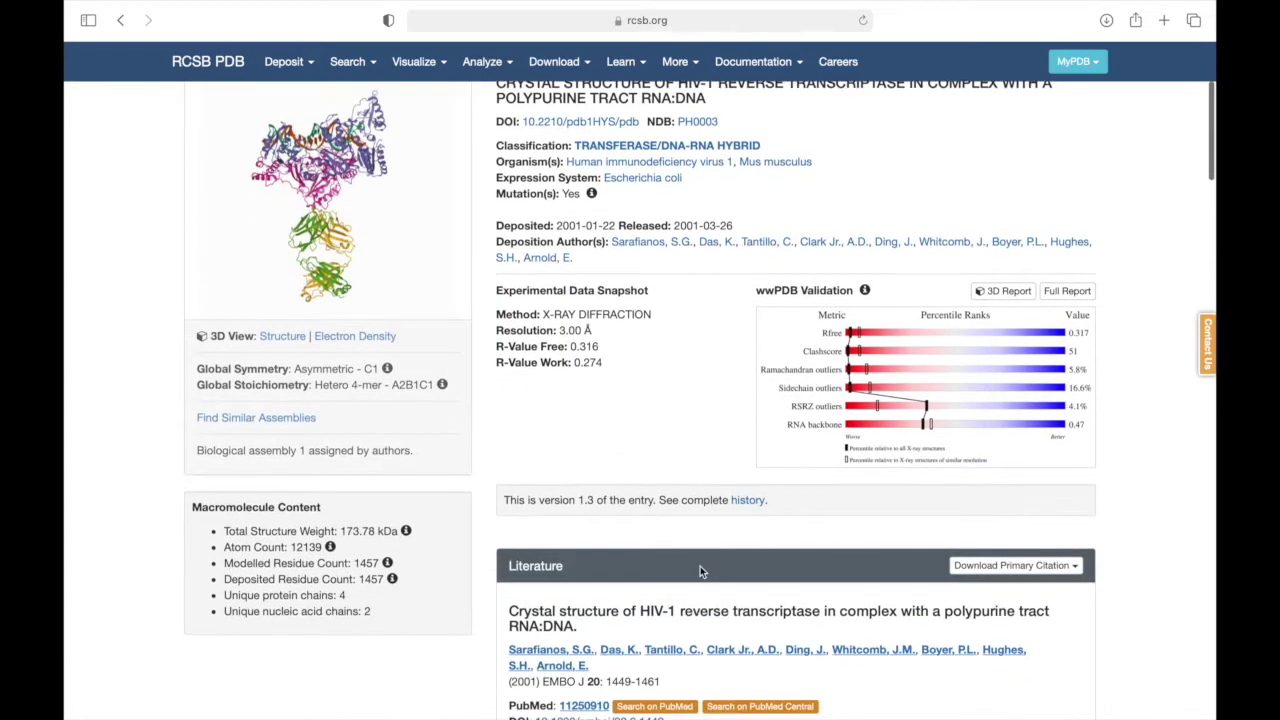
scroll(700, 571, "down", 4)
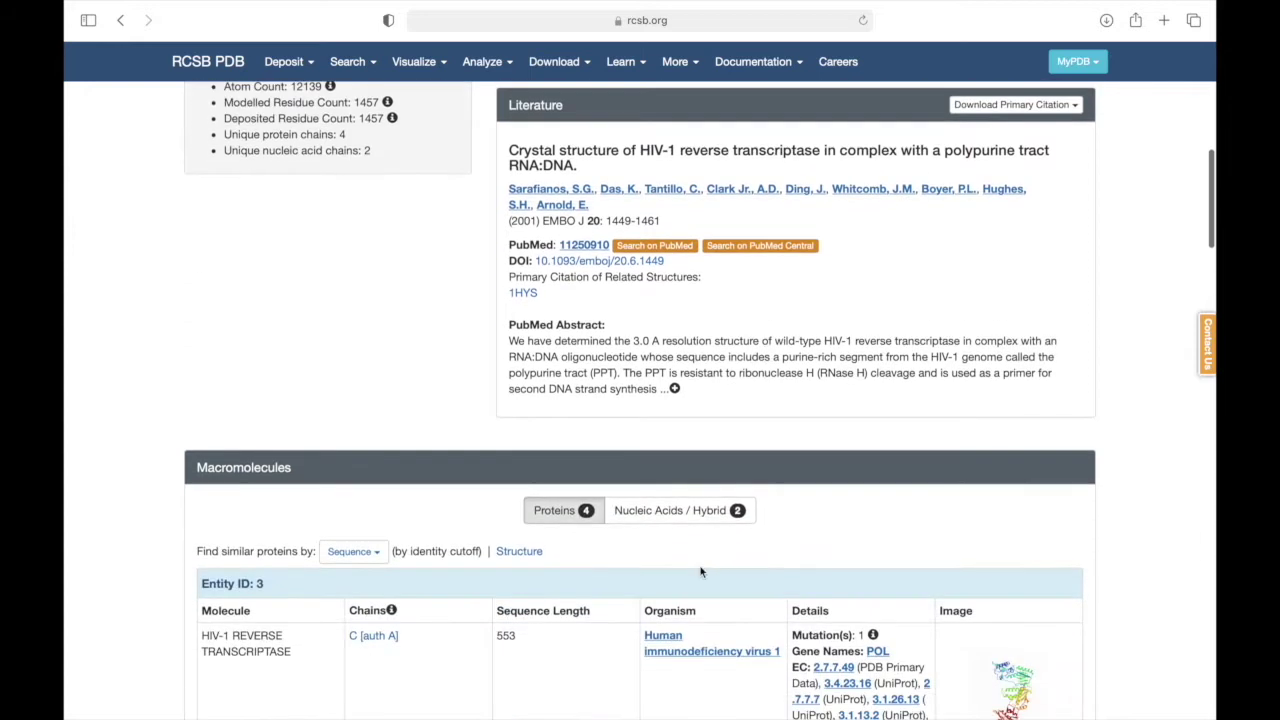
scroll(700, 571, "down", 3)
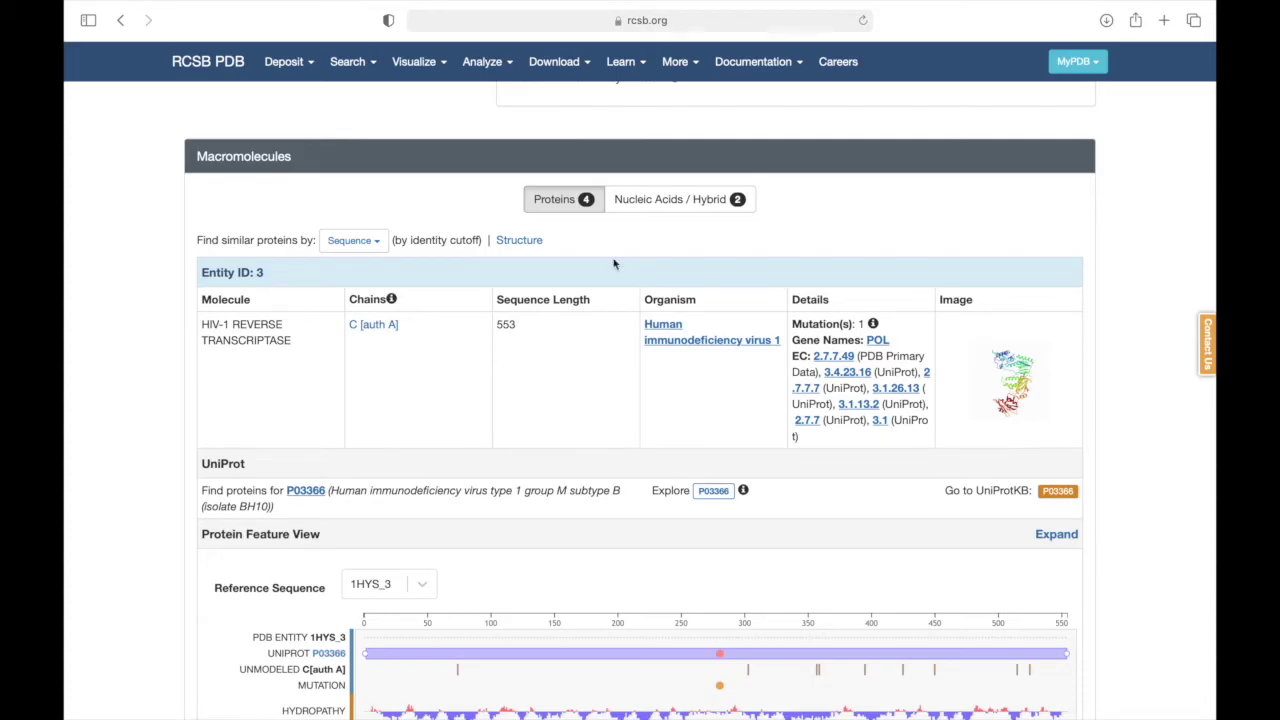
left_click(642, 210)
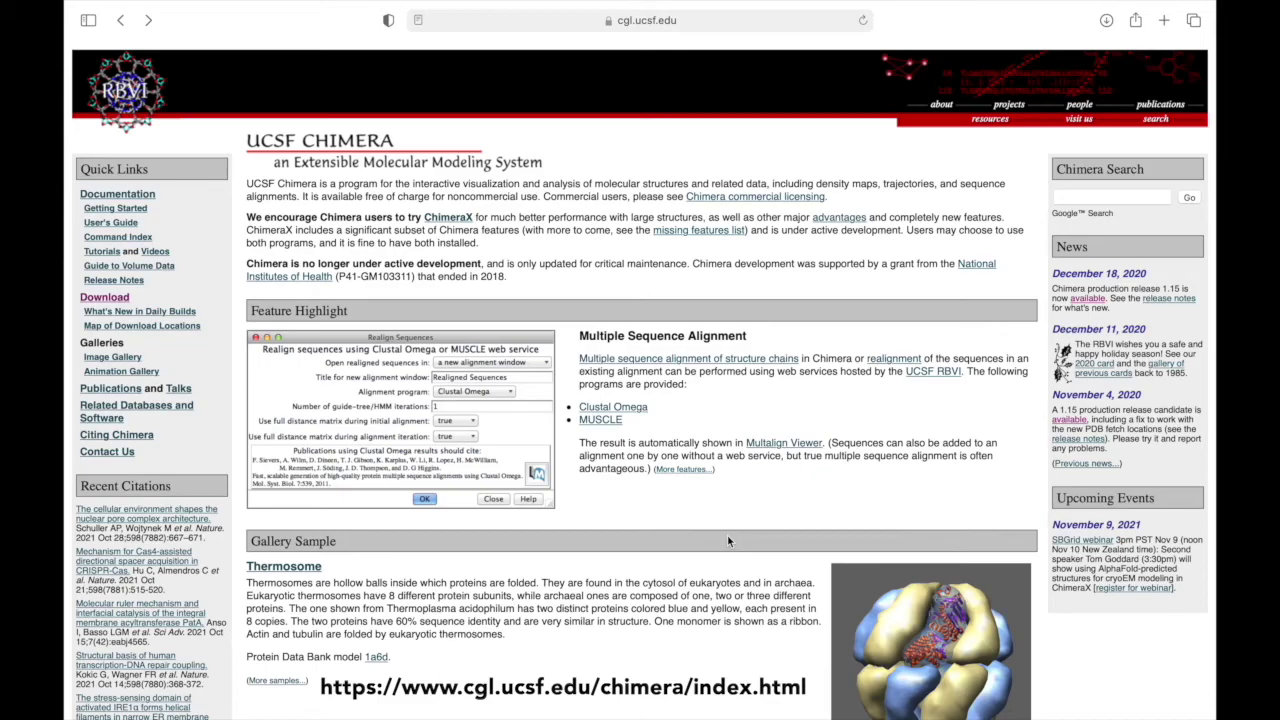
- Go to the Download Chimera page from the home page's Quick Links sidebar
left_click(106, 298)
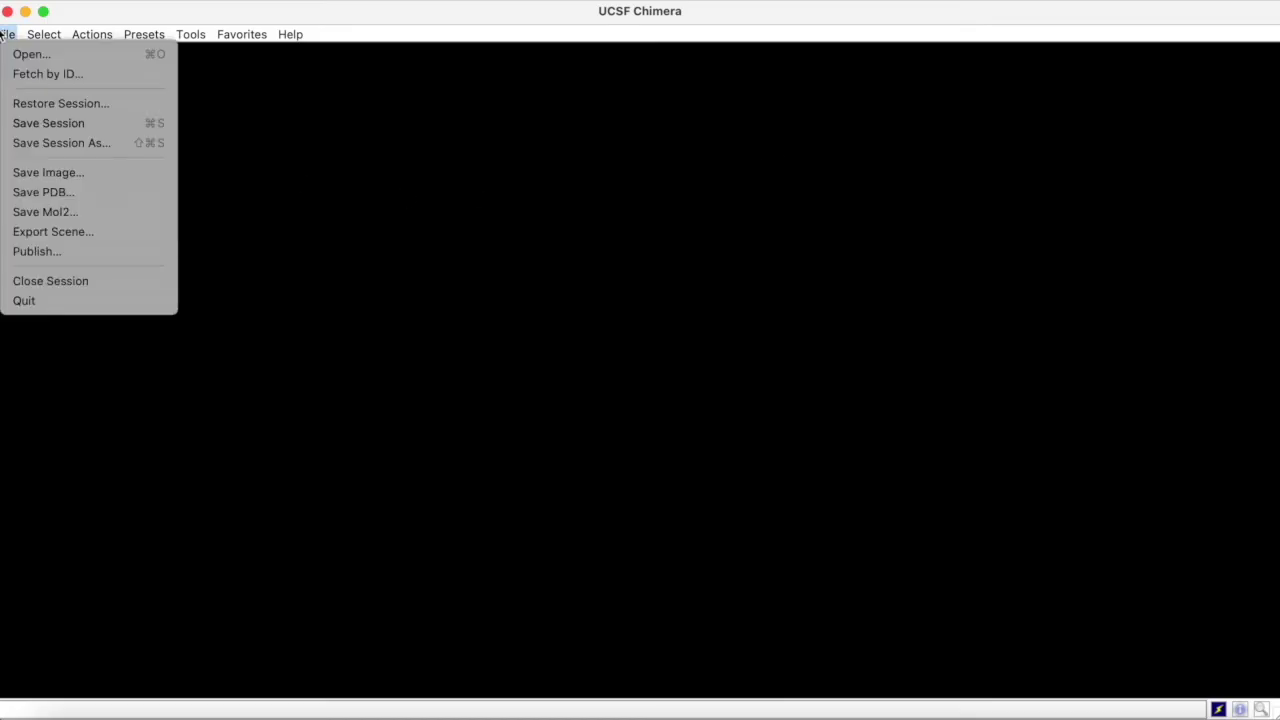
- Fetch PDB entry 1mbo by ID to load the myoglobin structure
left_click(52, 75)
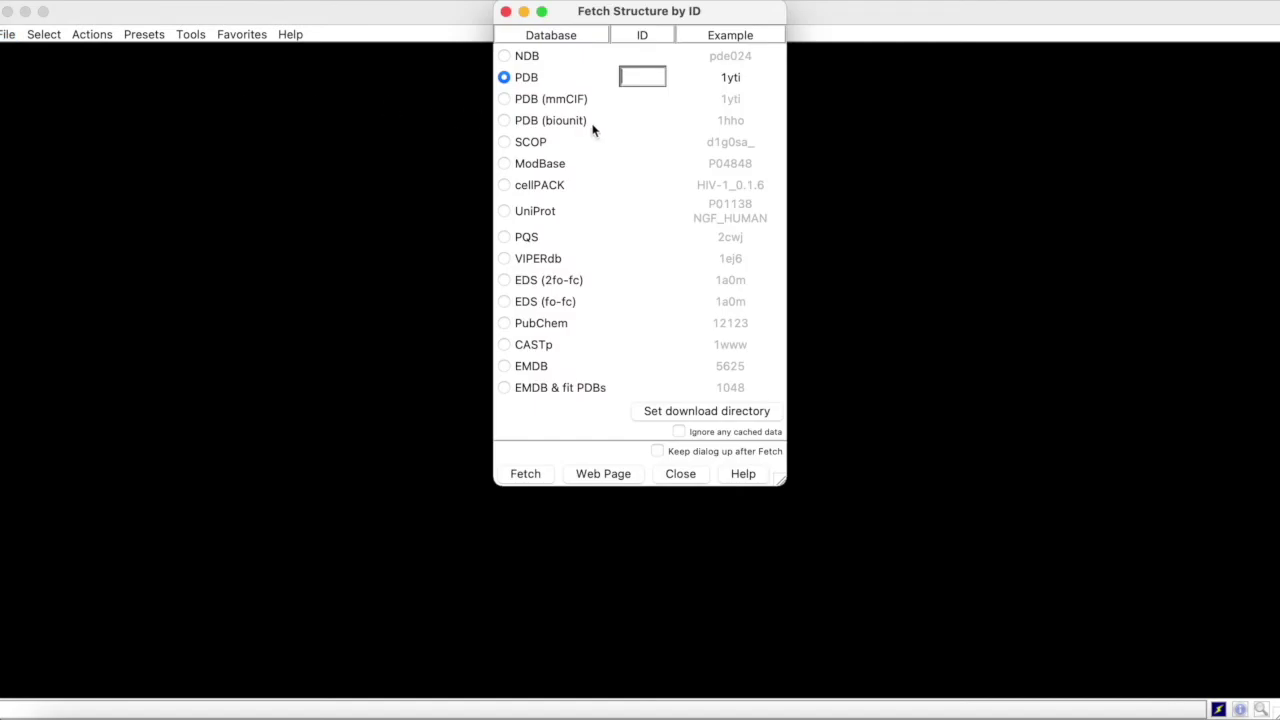
type("1mbo")
key("Return")
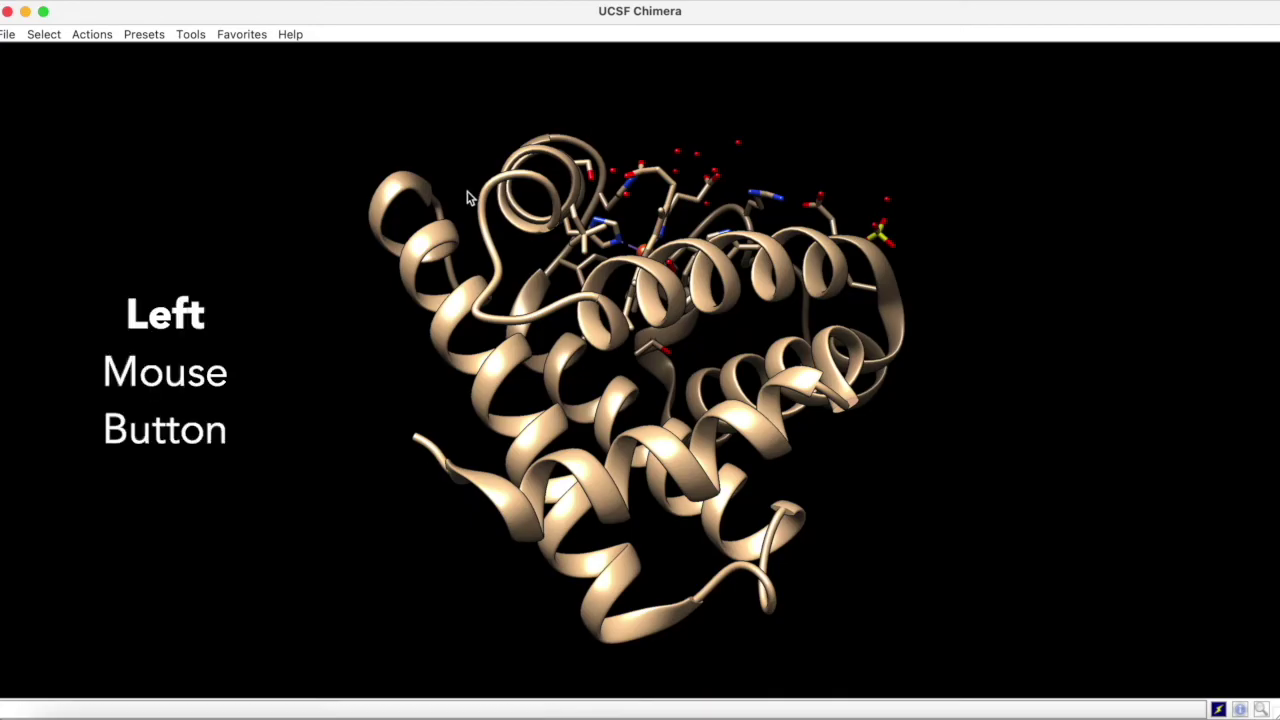
- Rotate, zoom and shift the 1mbo model so its heme group sits at the left
left_click_drag(467, 196, 452, 220)
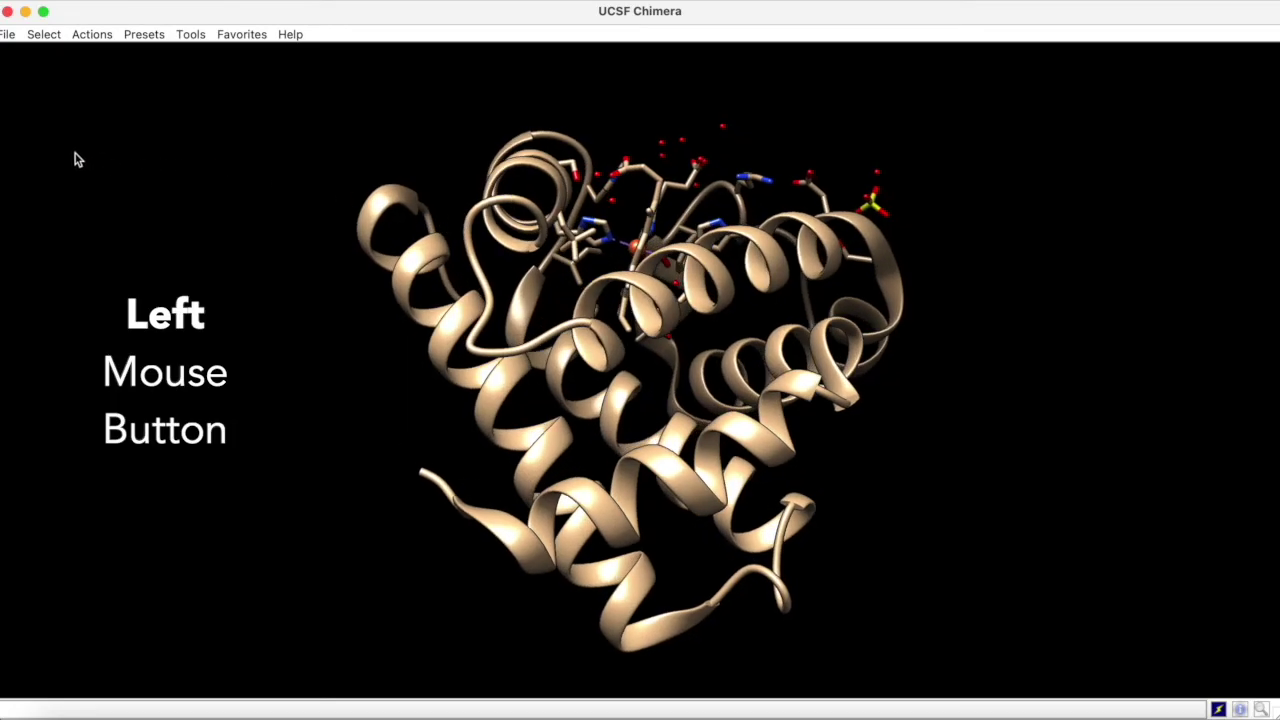
left_click_drag(81, 152, 46, 191)
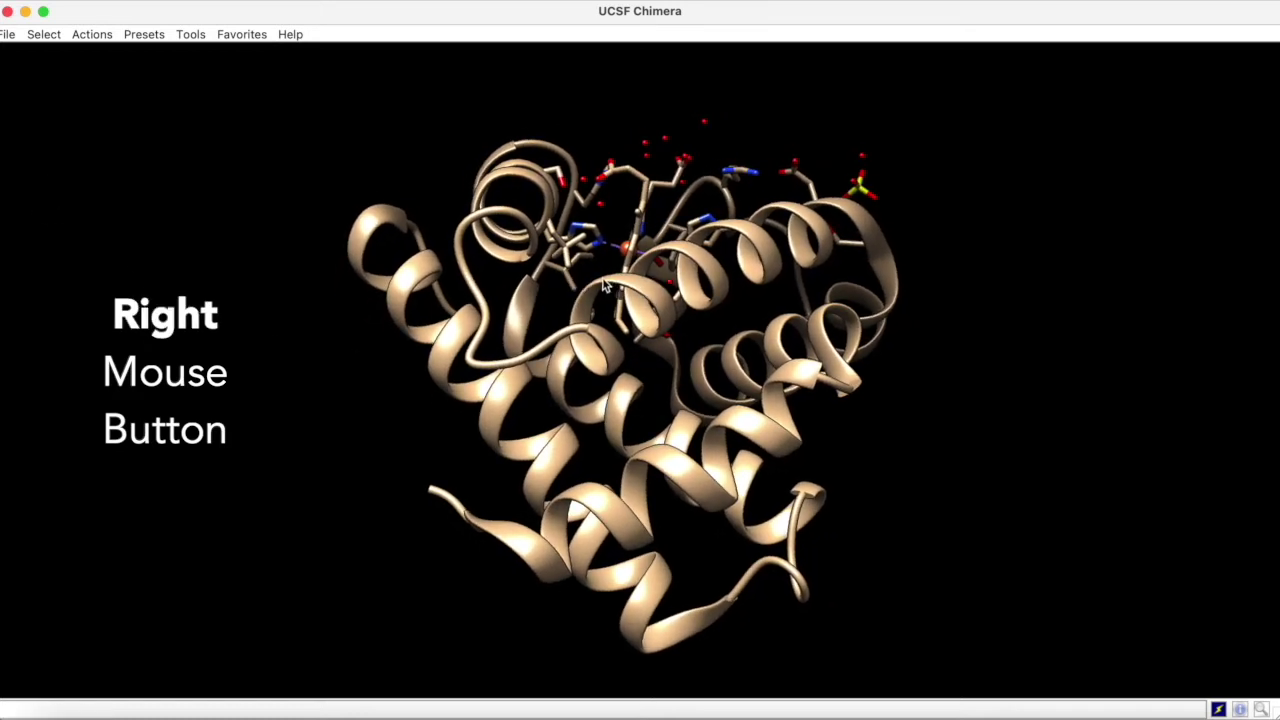
right_click_drag(602, 289, 612, 331)
mouse_move(612, 337)
middle_mouse_down()
mouse_move(457, 334)
mouse_move(690, 325)
mouse_move(602, 331)
middle_mouse_up()
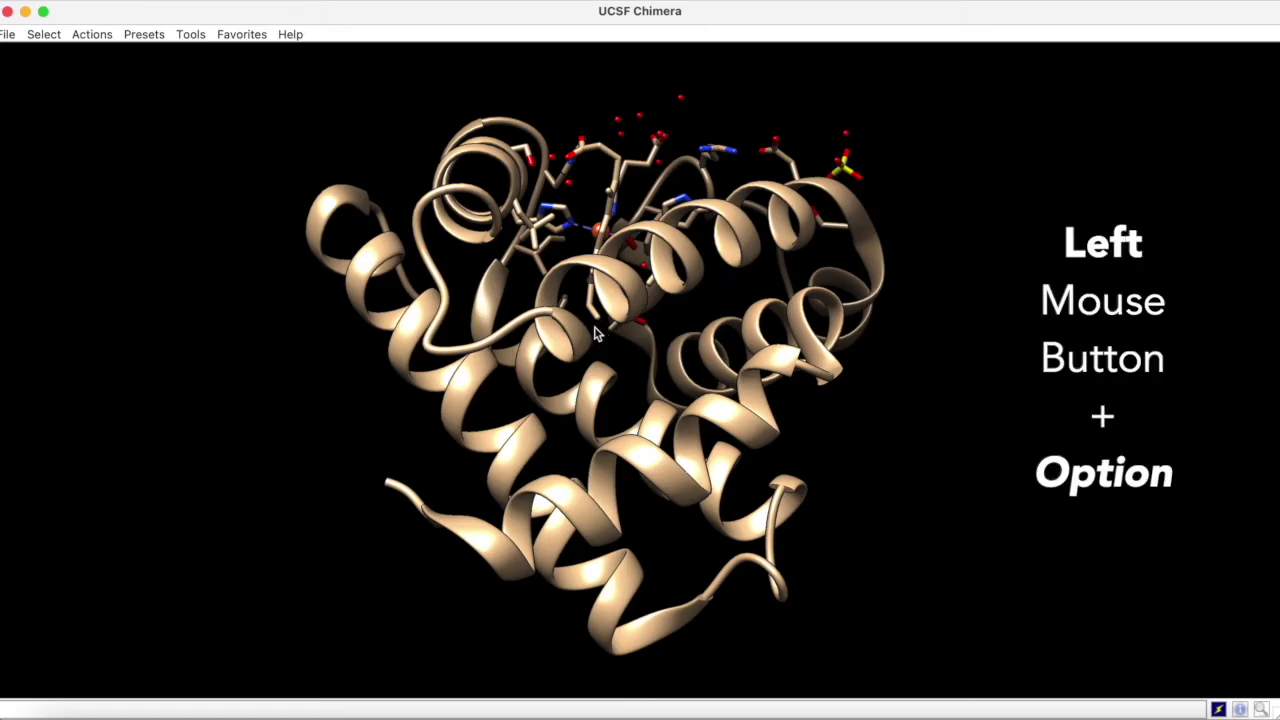
left_click_drag(597, 331, 646, 332, "alt")
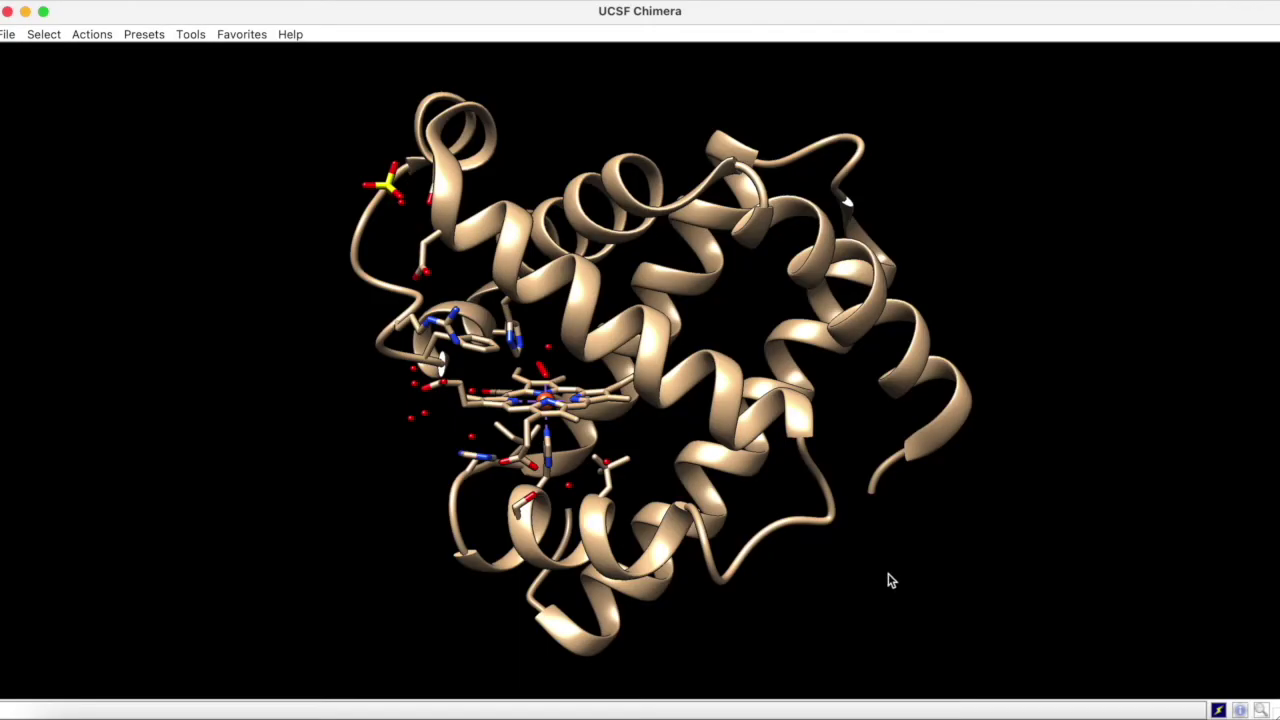
- Set the image export to file name 1mbo, PNG format, with a transparent background
left_click(7, 33)
left_click(26, 176)
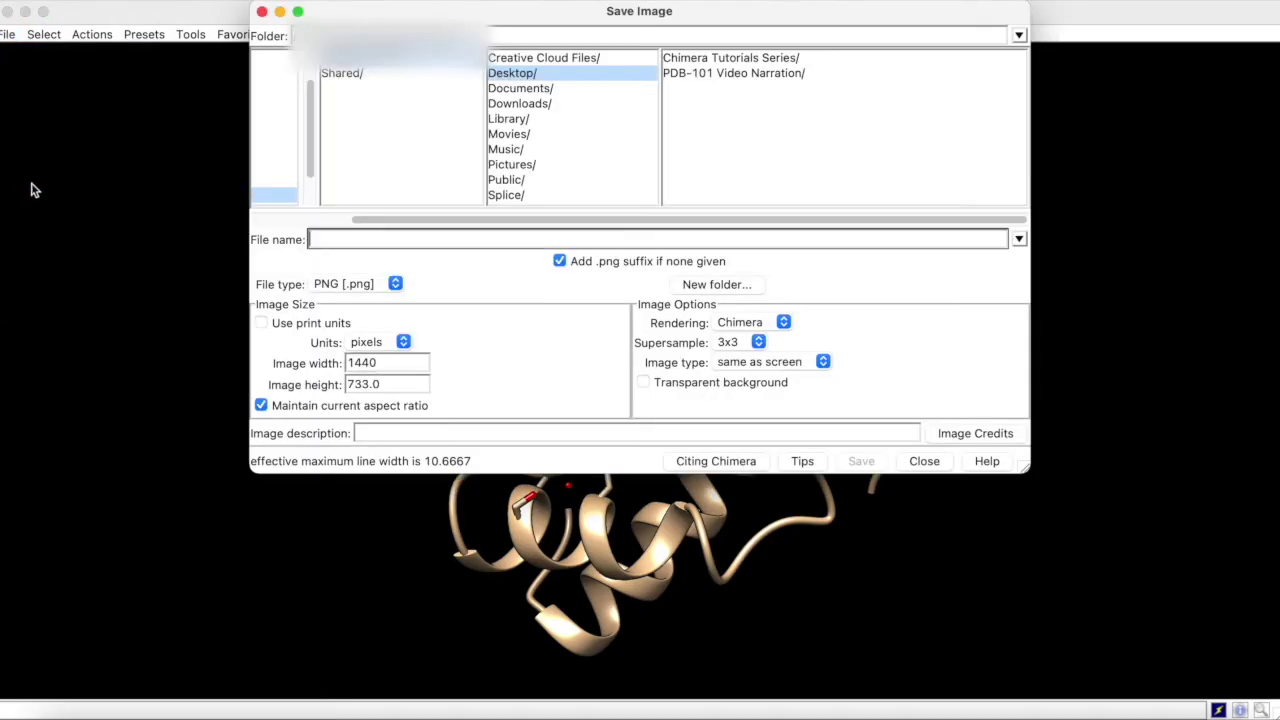
type("1mbo")
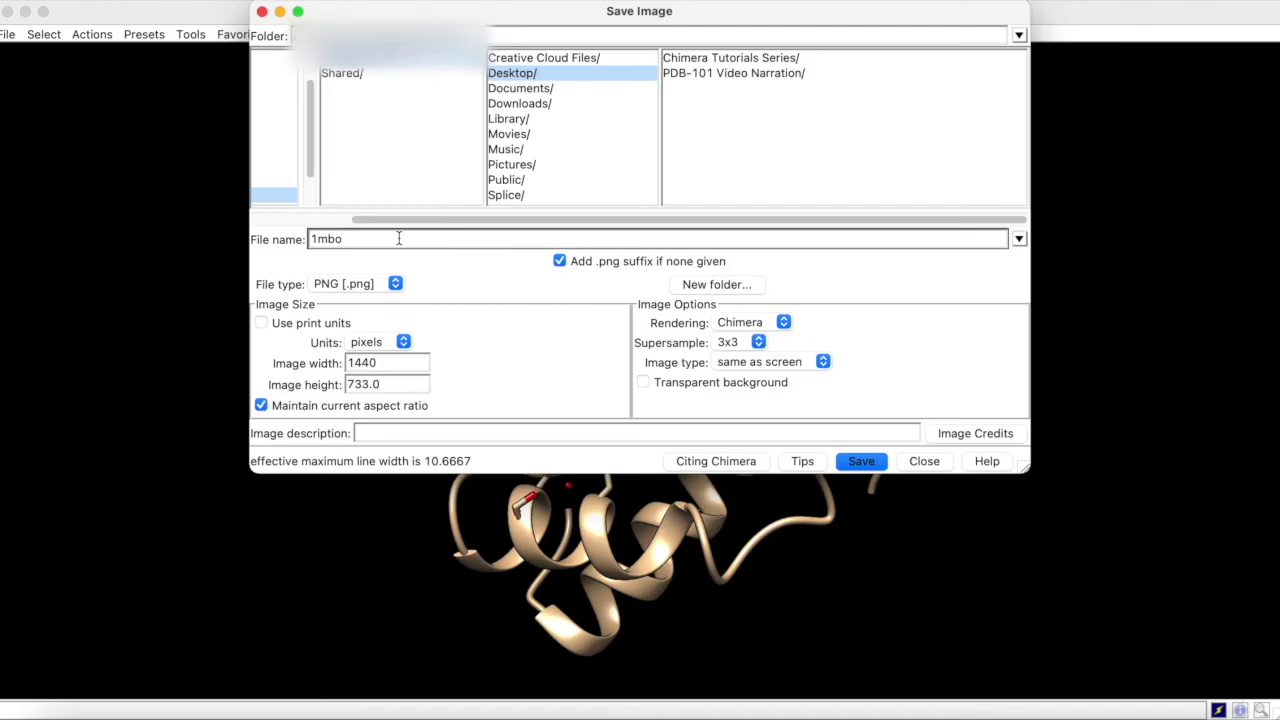
left_click(363, 285)
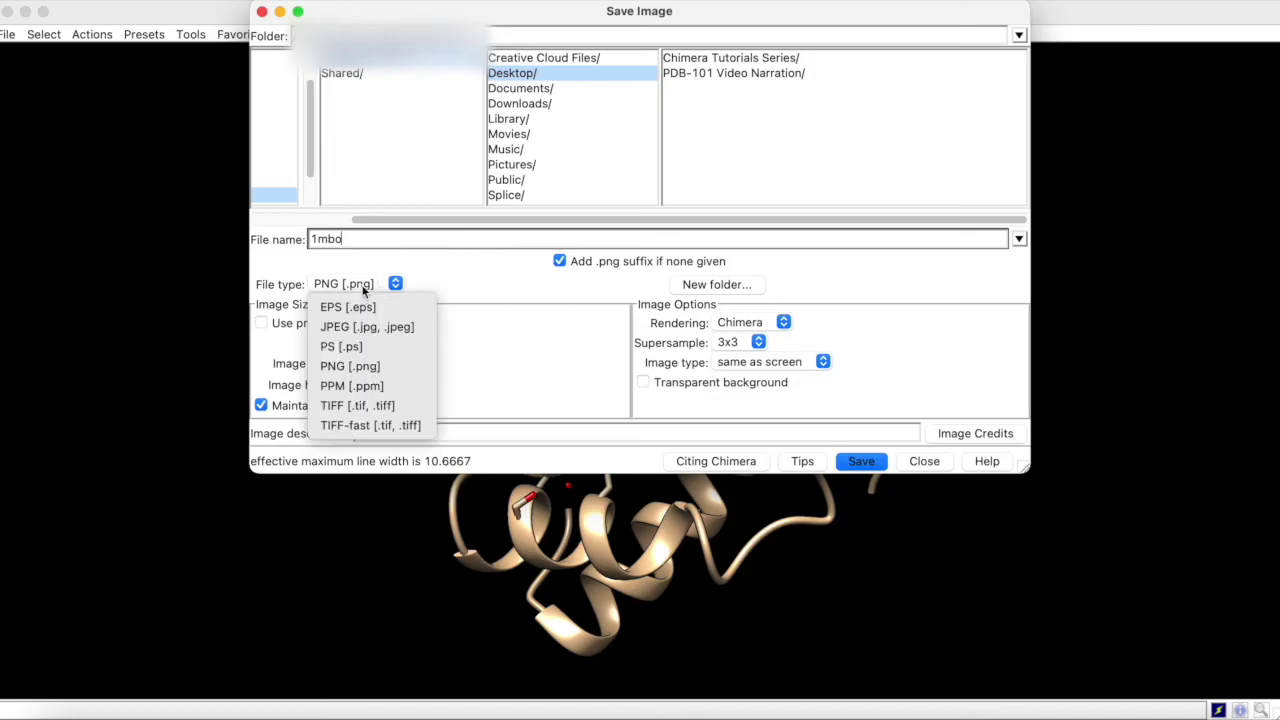
left_click(560, 384)
left_click(644, 385)
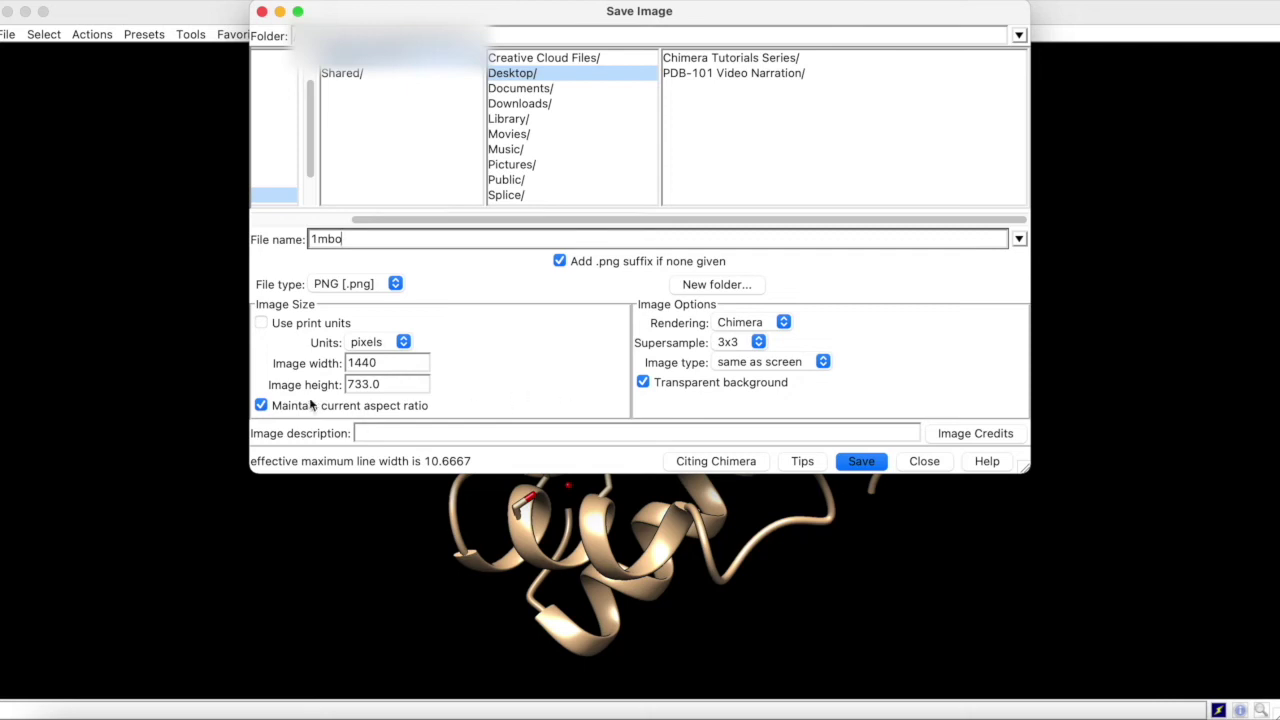
- Unlock the aspect ratio, size the 1mbo image to 1280 × 720, and save it
left_click(261, 405)
left_click_drag(406, 364, 325, 370)
type("1280")
left_click_drag(386, 383, 333, 387)
type("720")
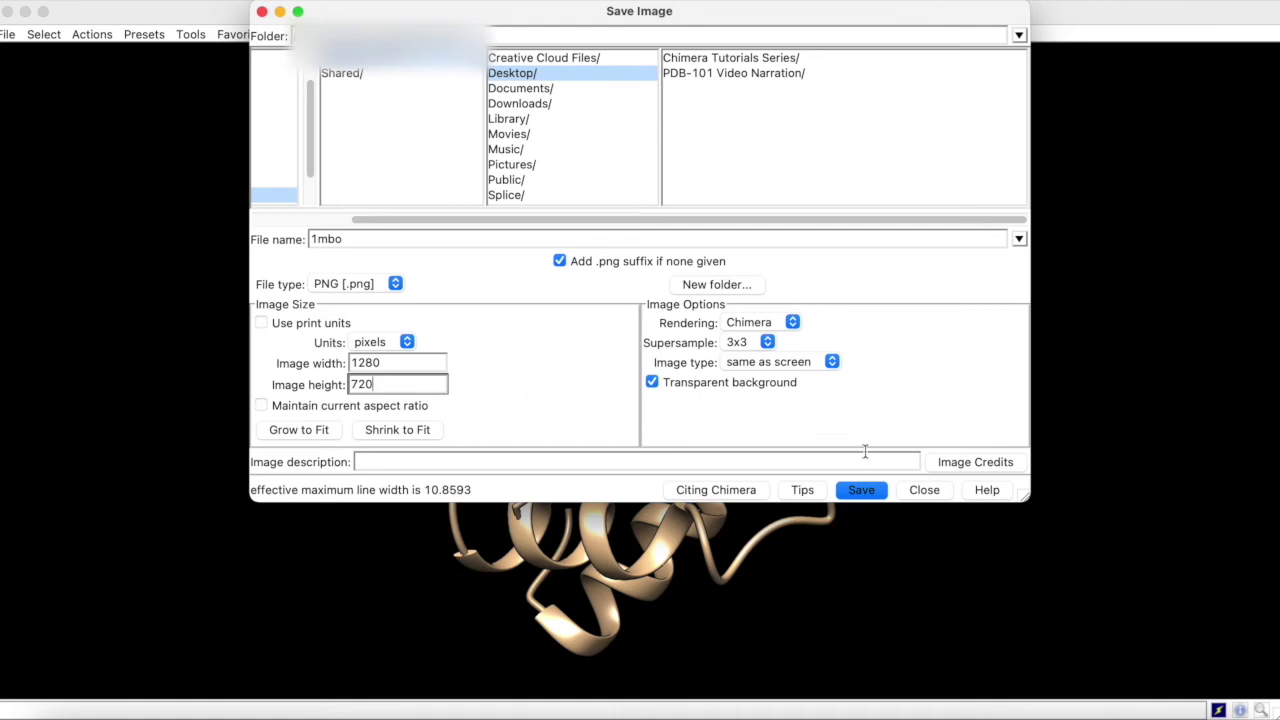
left_click(862, 492)
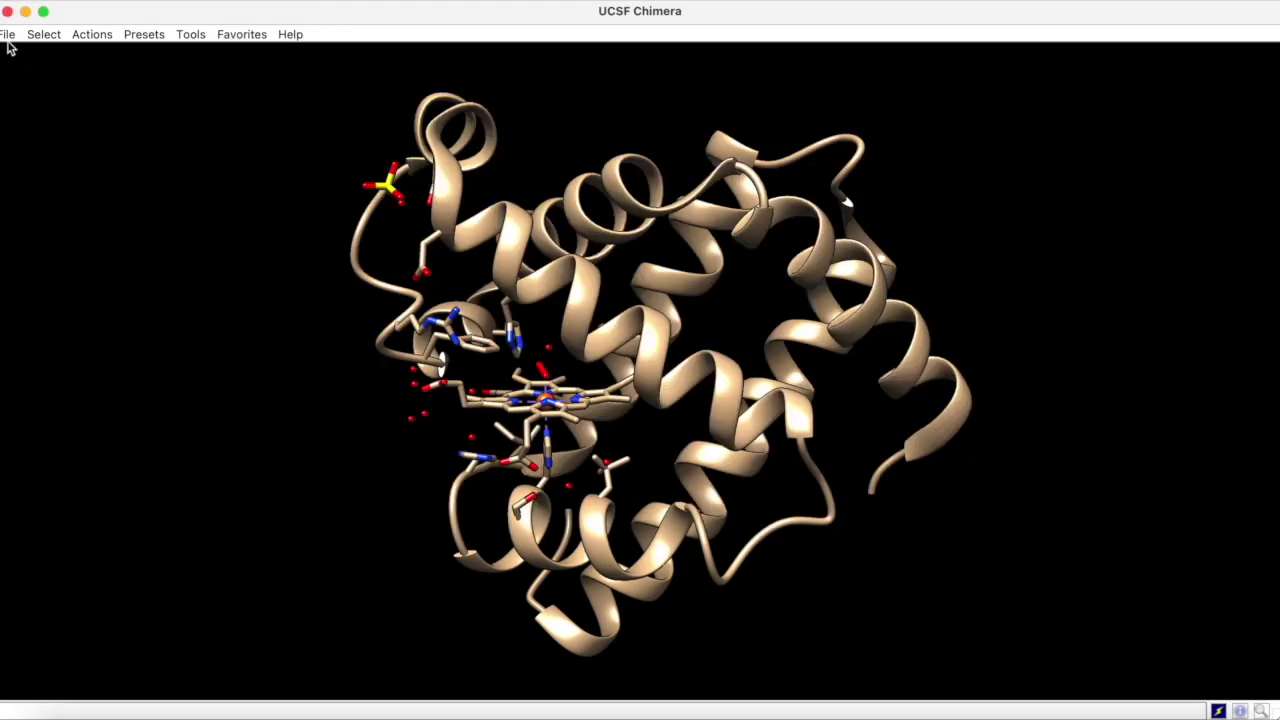
- Fetch the Zika virus structure 5ire by ID to replace myoglobin
left_click(7, 34)
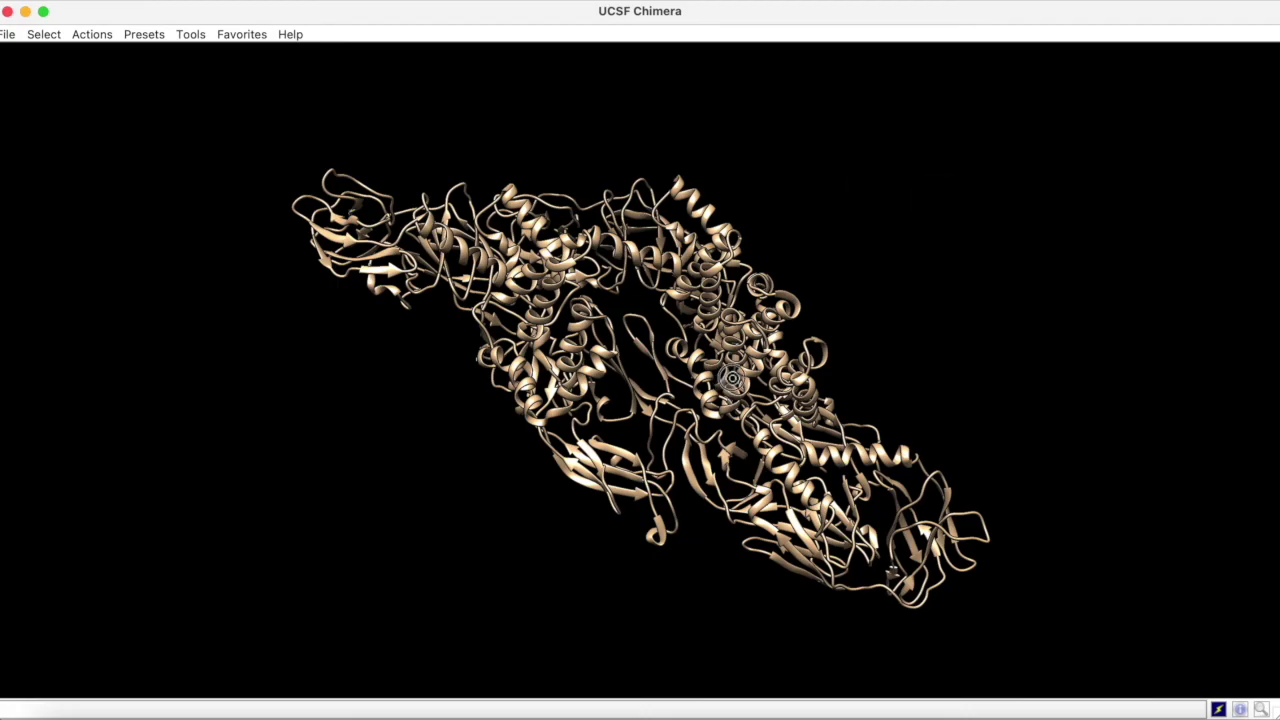
- Rotate the 5ire ribbon model to a slightly different orientation
mouse_move(768, 317)
left_mouse_down()
mouse_move(790, 288)
mouse_move(778, 308)
left_mouse_up()
left_click_drag(745, 348, 701, 424)
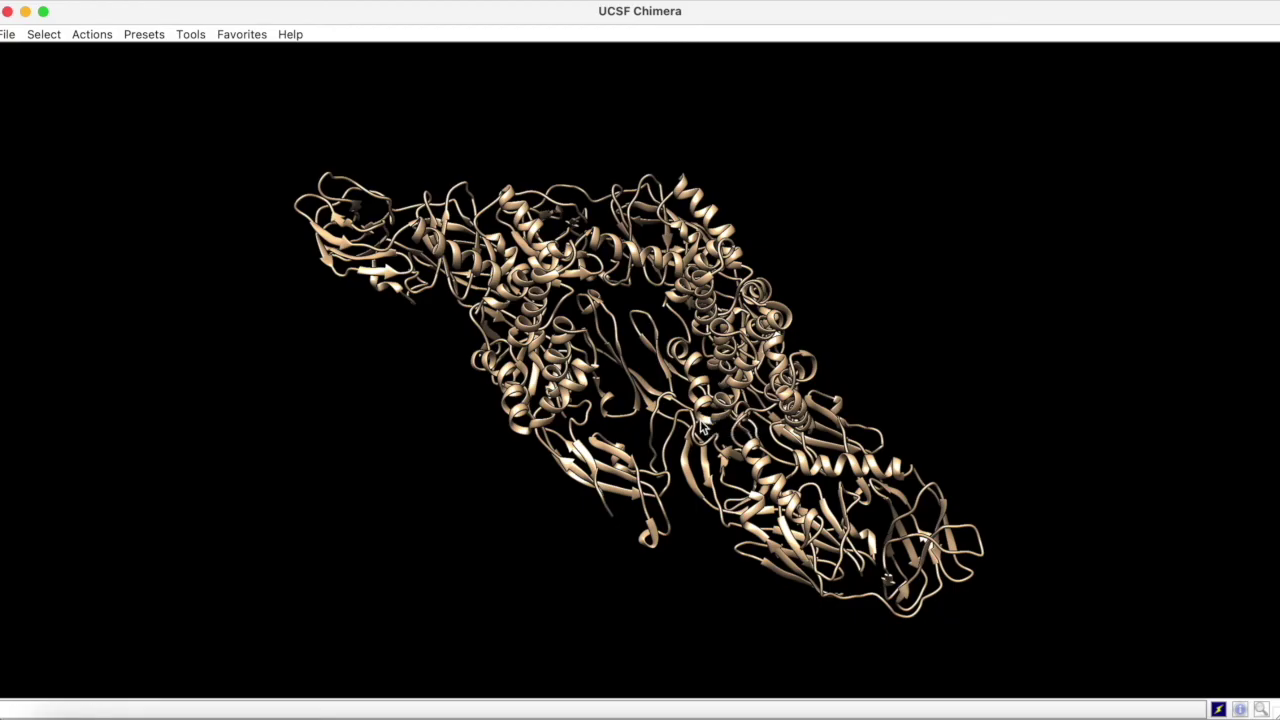
- Build the full 5ire biological unit from the Model Panel, then close the panel
left_click(262, 38)
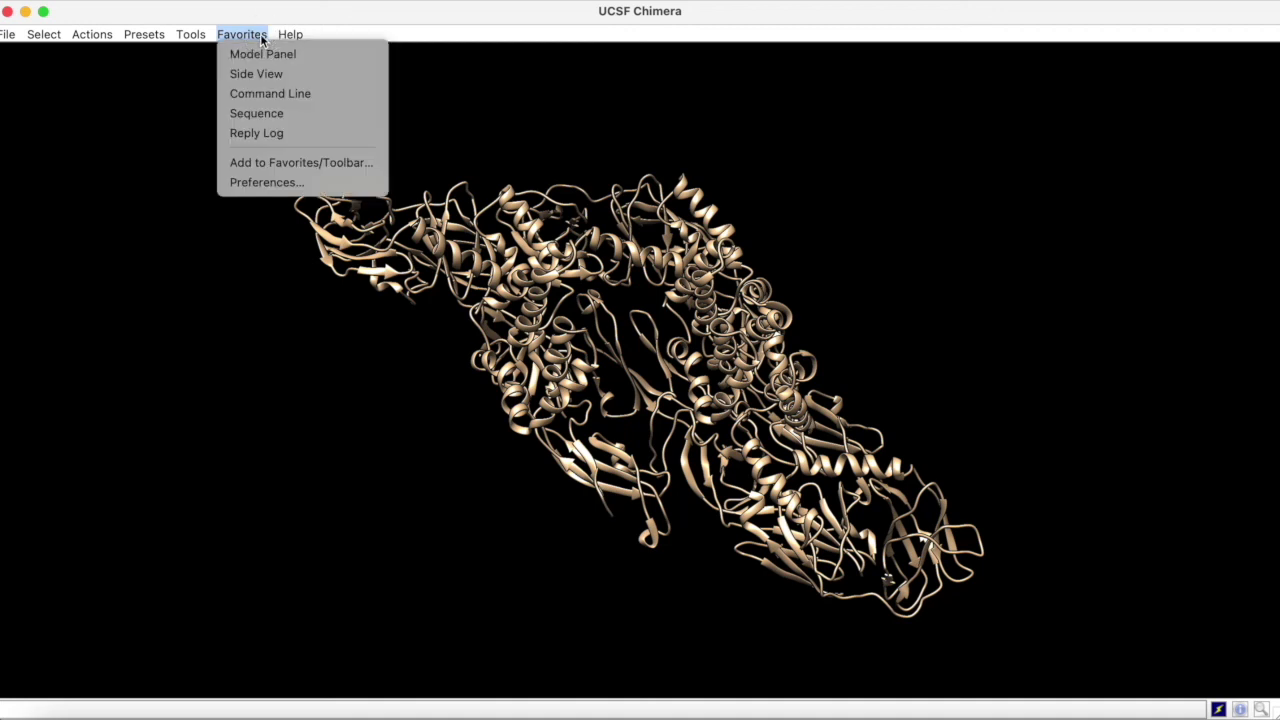
left_click(264, 54)
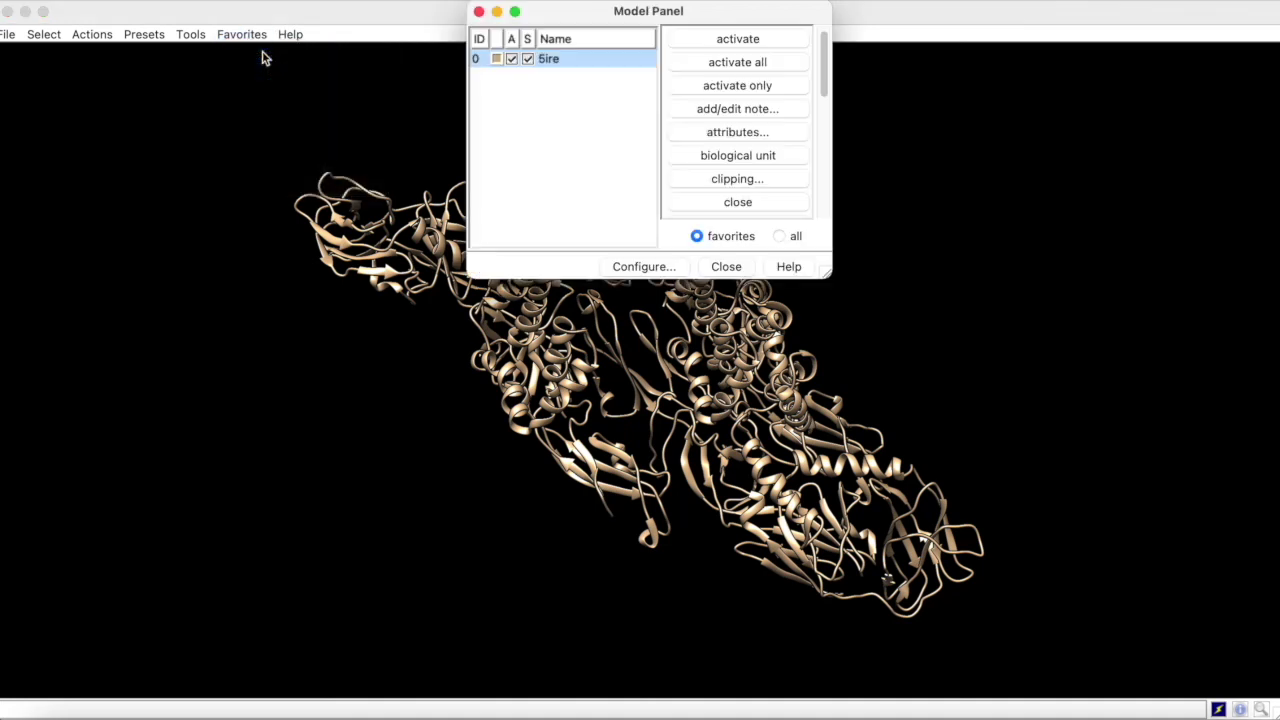
left_click(737, 157)
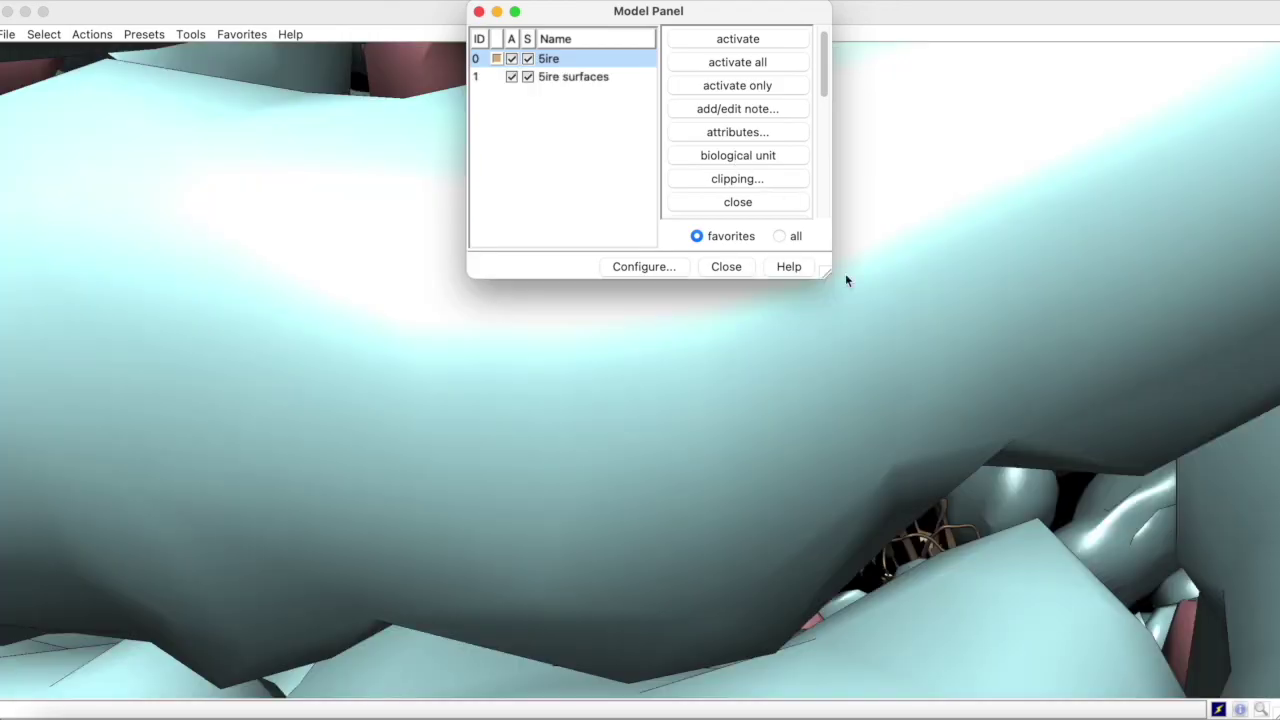
left_click(737, 268)
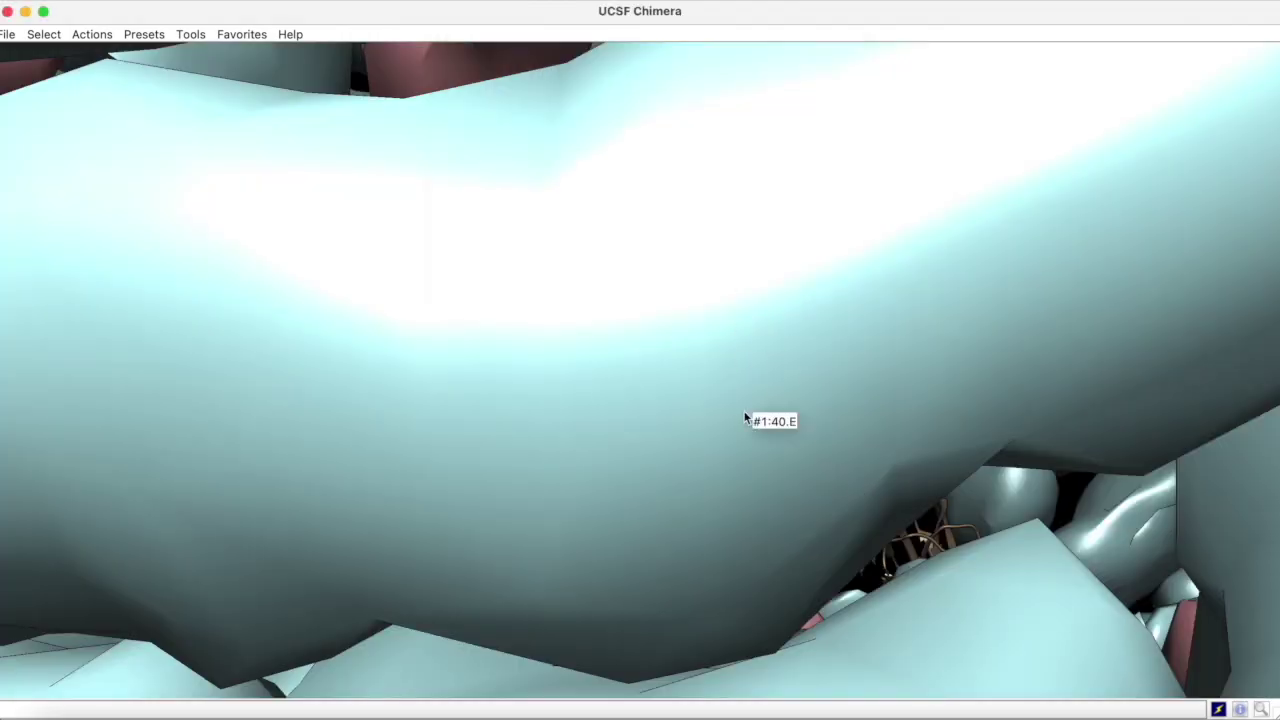
- Zoom out and rotate slightly to center the whole cyan spherical capsid
scroll(745, 418, "down", 10)
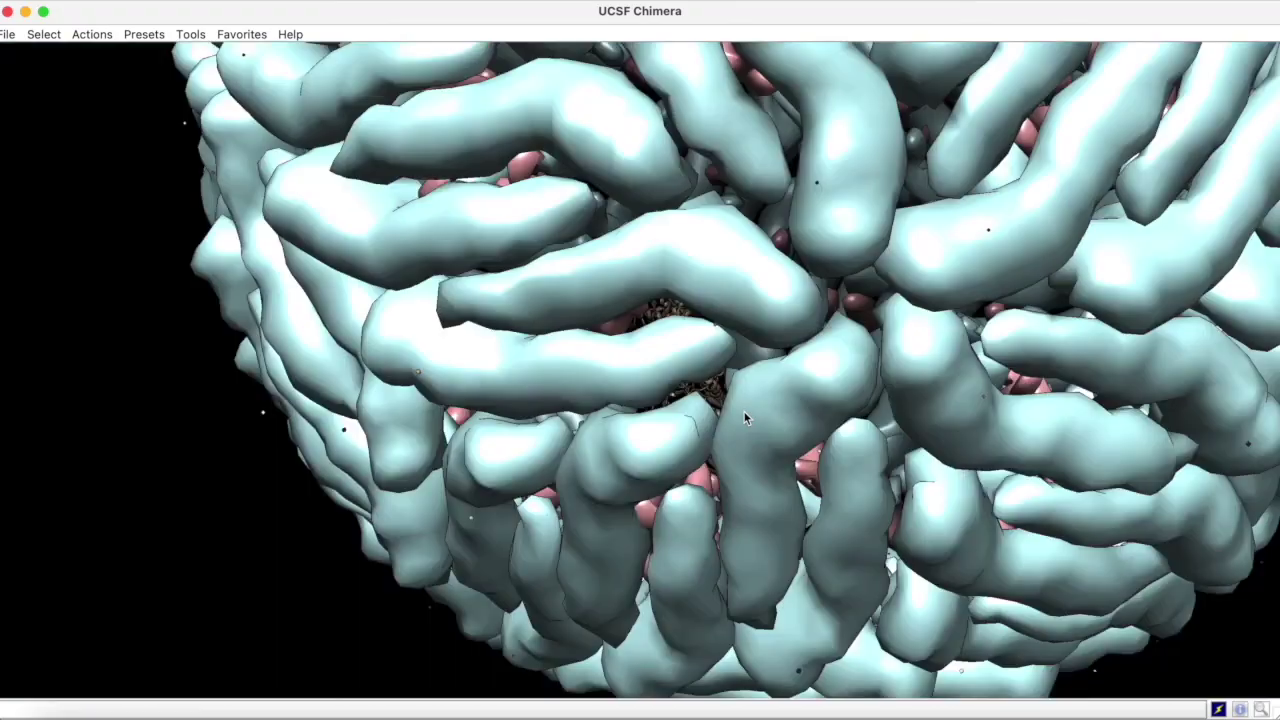
scroll(745, 418, "down", 5)
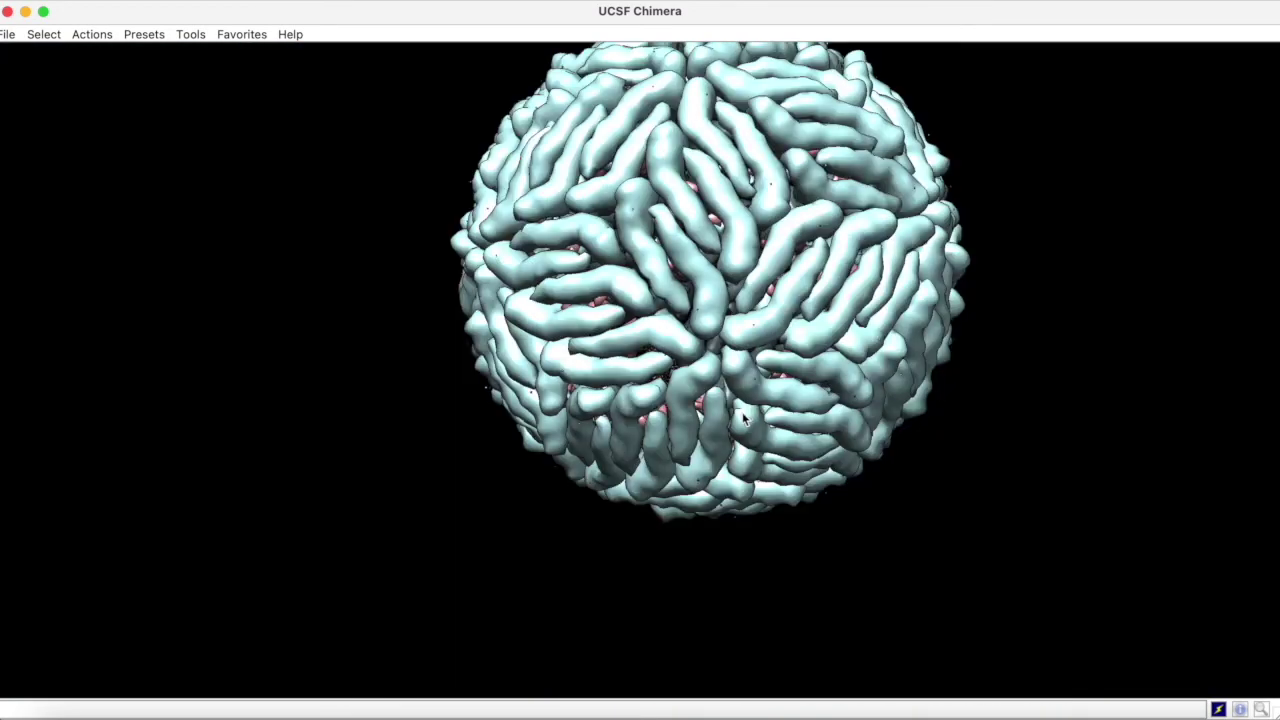
scroll(748, 410, "down", 3)
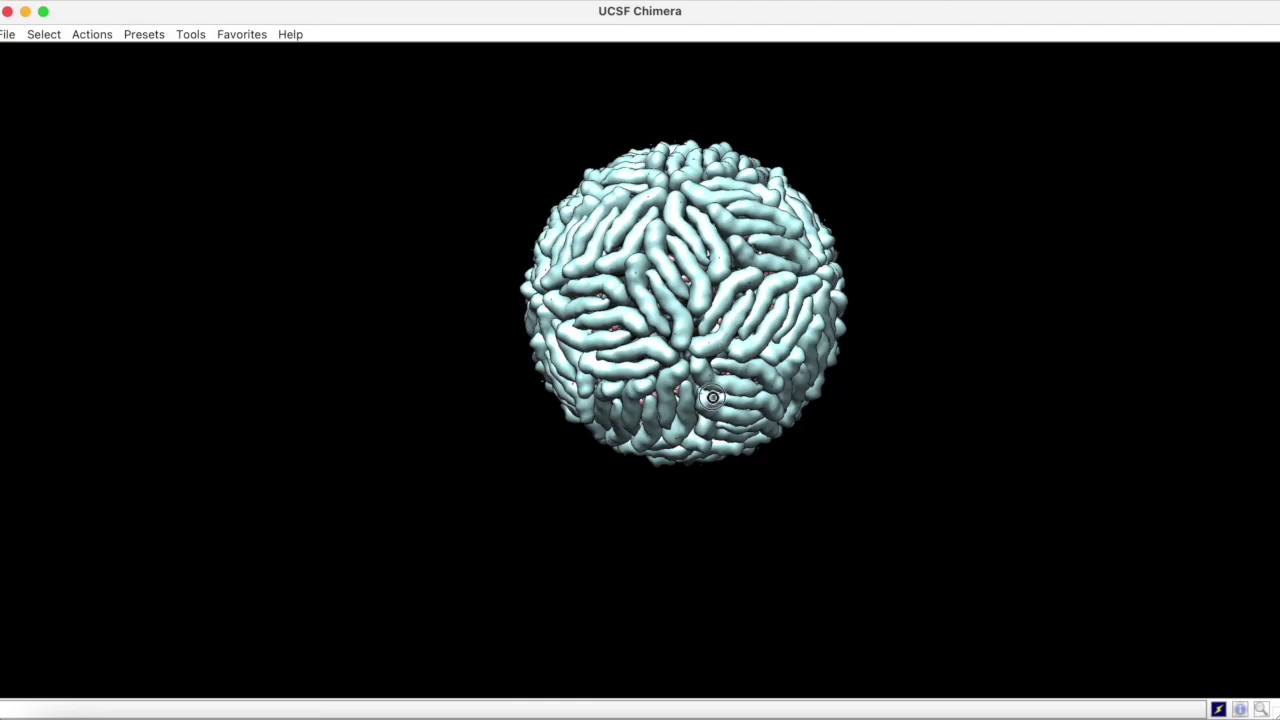
left_click_drag(709, 400, 698, 434)
left_click_drag(658, 516, 648, 537)
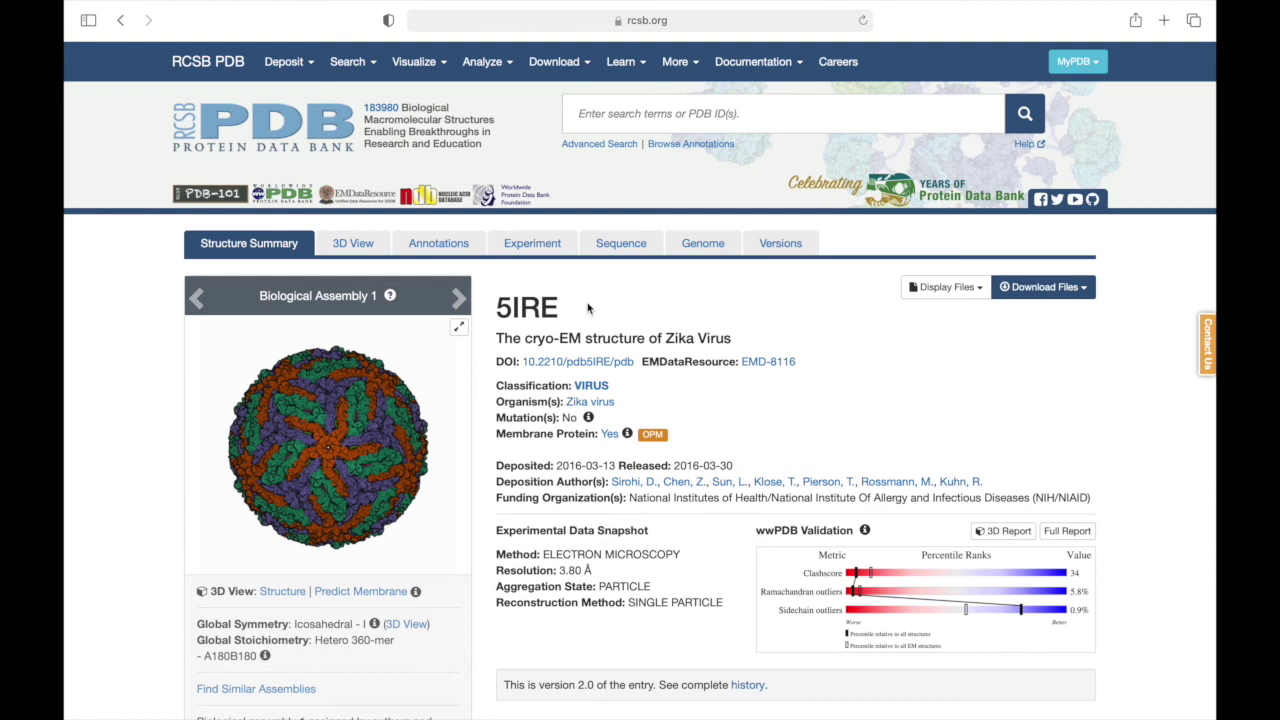
- Switch the 5IRE structure image from Biological Assembly 1 to the Asymmetric Unit
left_click(459, 299)
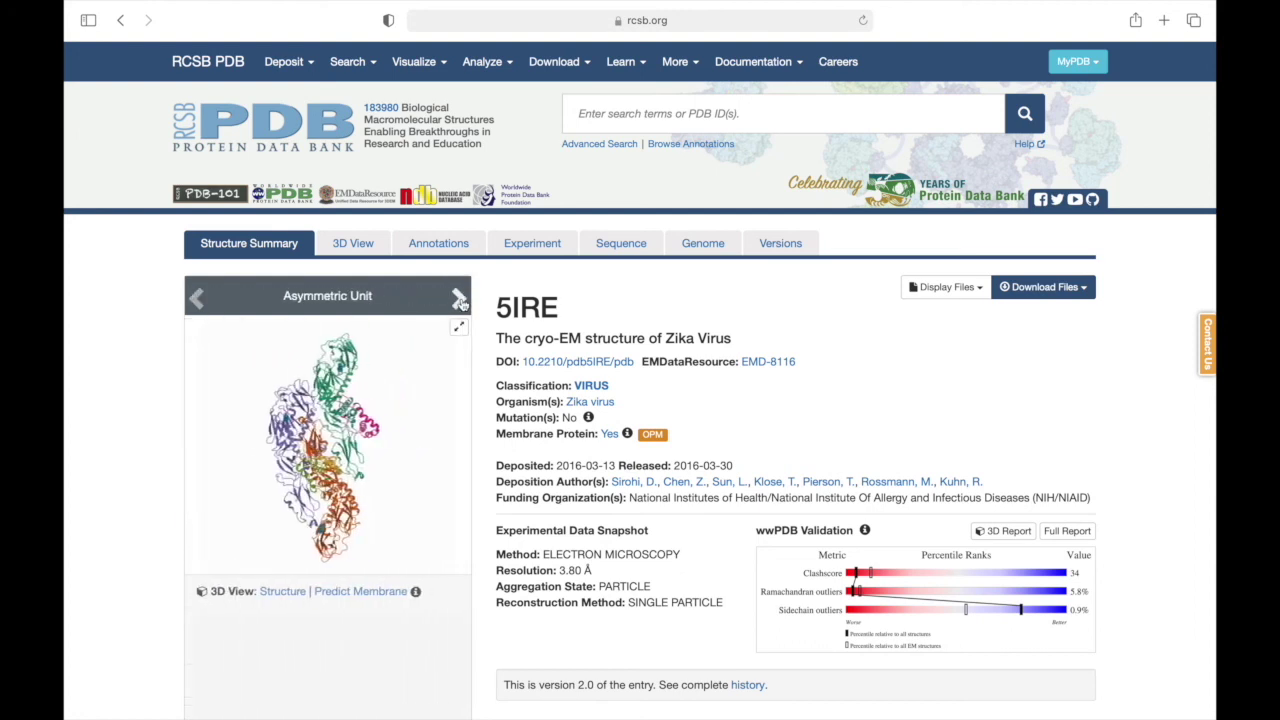